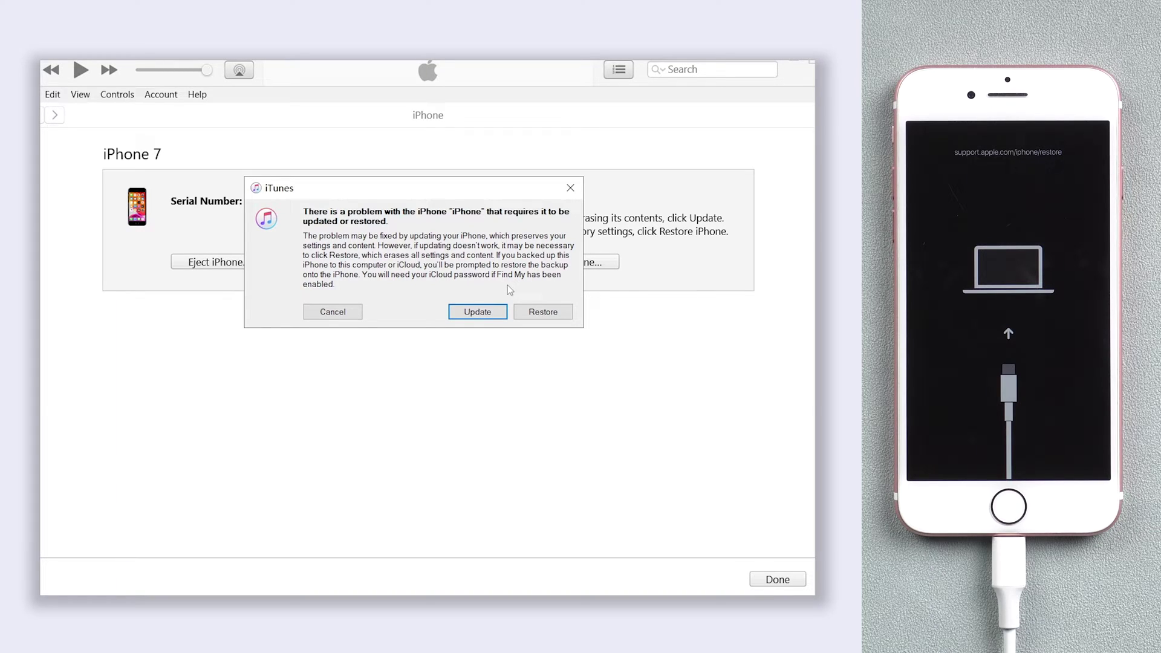
Choose Update in the iTunes recovery prompt to update the iPhone 7 without erasing its contents
{"action": "left_click", "coordinate": [481, 312]}
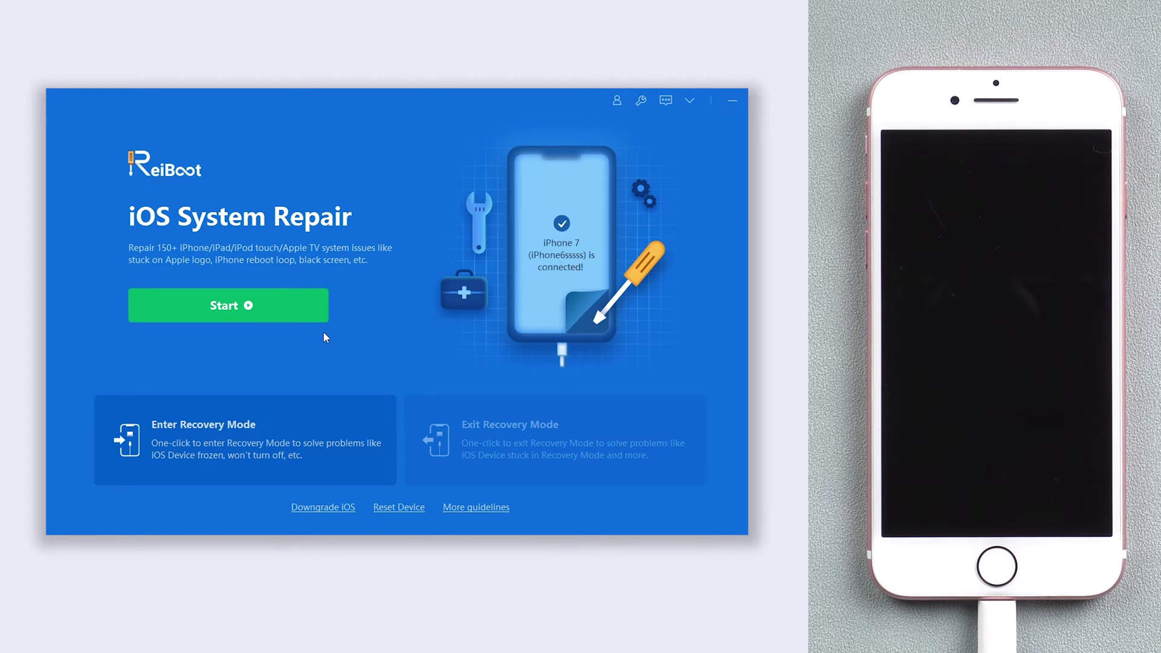
Begin system repair in Standard Repair mode and download the matching iOS 15.6 firmware package
{"action": "left_click", "coordinate": [312, 309]}
{"action": "left_click", "coordinate": [403, 390]}
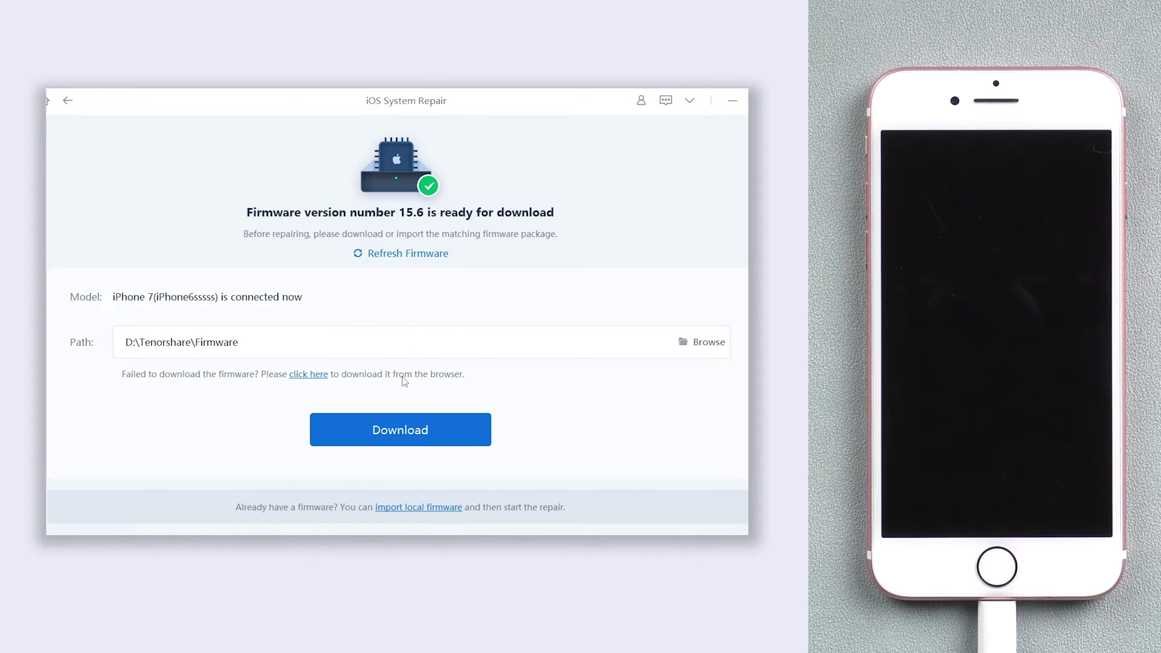
{"action": "left_click", "coordinate": [446, 421]}
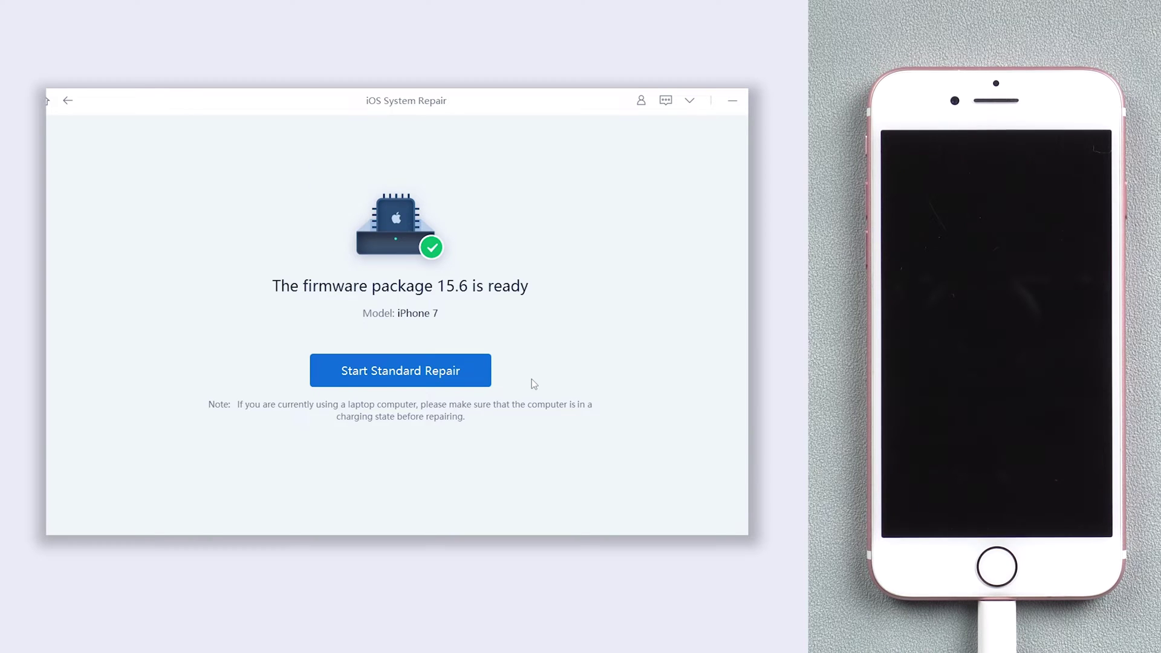
Launch Standard Repair on the iPhone 7 using the downloaded iOS 15.6 firmware
{"action": "left_click", "coordinate": [449, 370]}
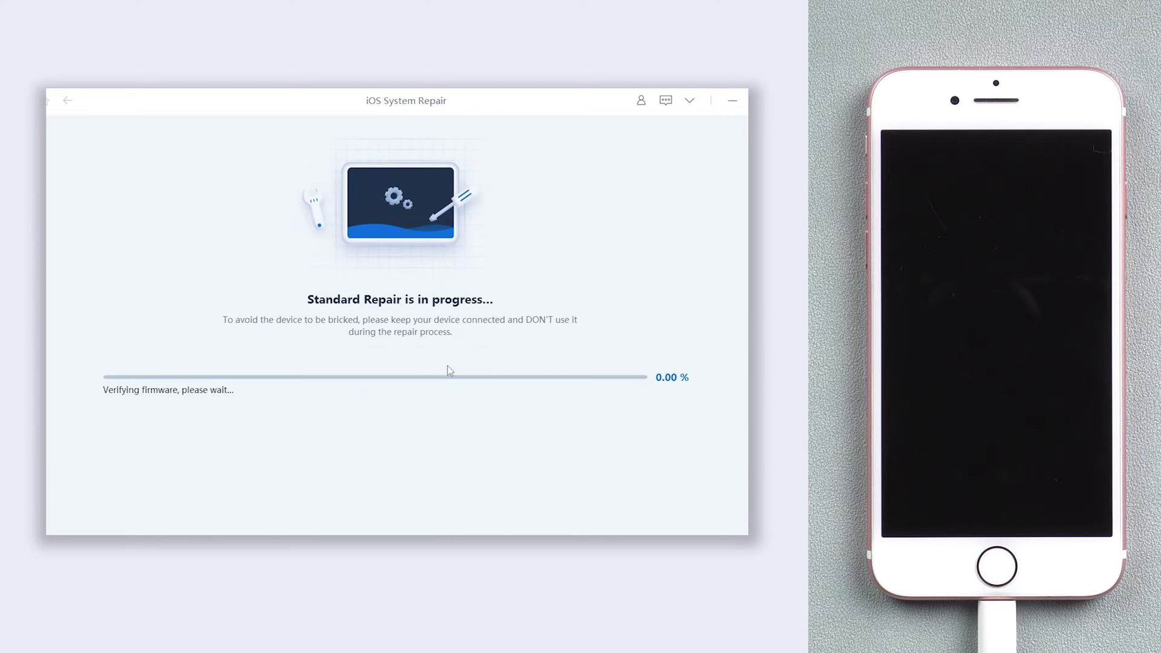